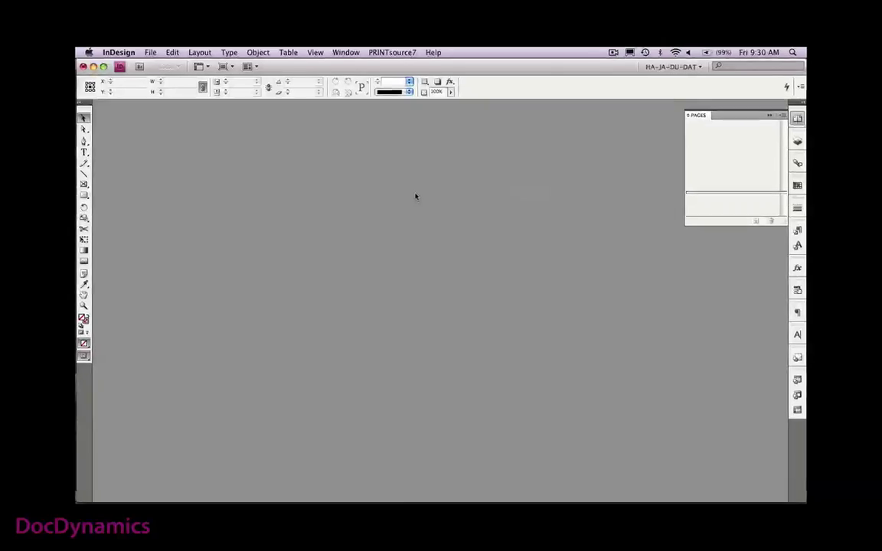
Step: Create a new document with 2 columns and Master Text Frame enabled
key("super+n")
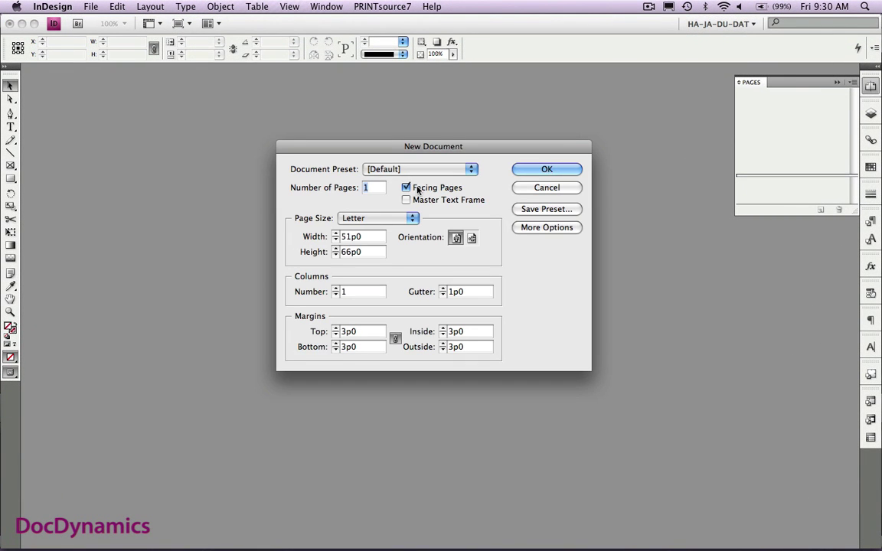
left_click(336, 289)
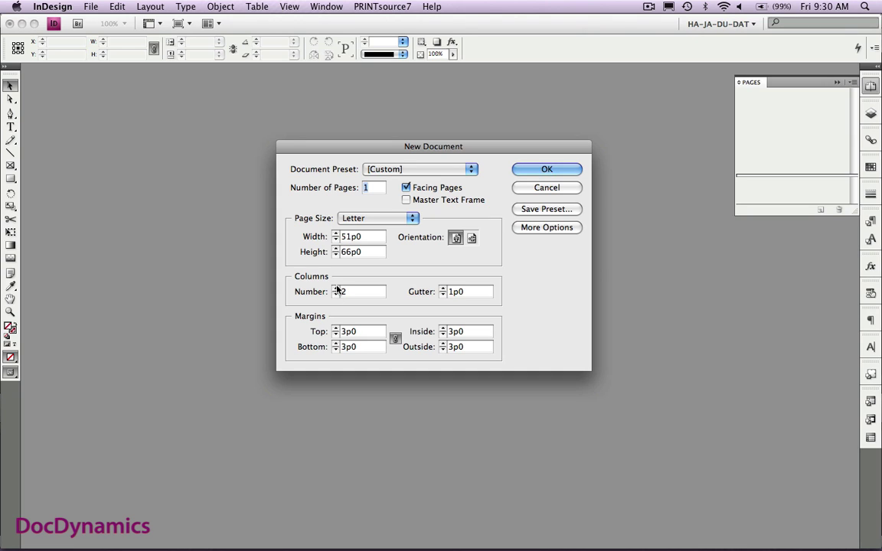
left_click(407, 200)
left_click(528, 170)
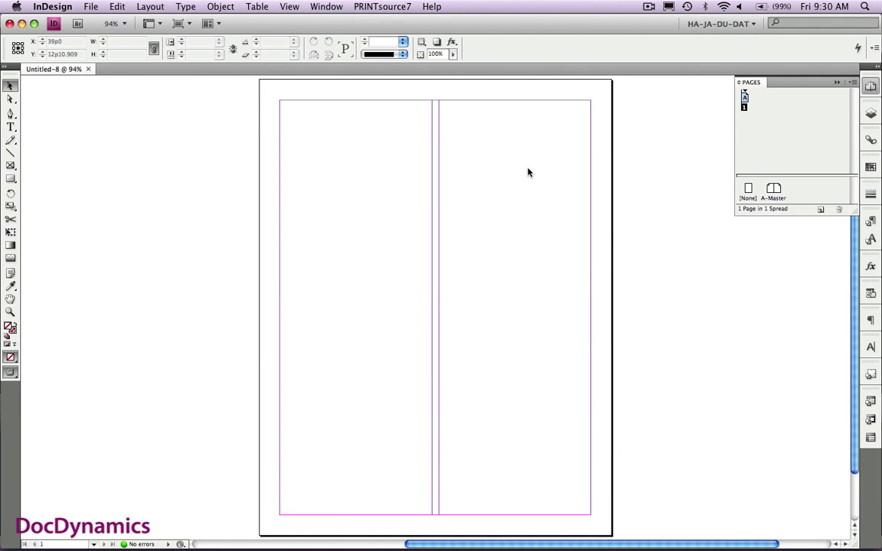
Step: In Type preferences, enable Smart Text Reflow with Delete Empty Pages
key("super+k")
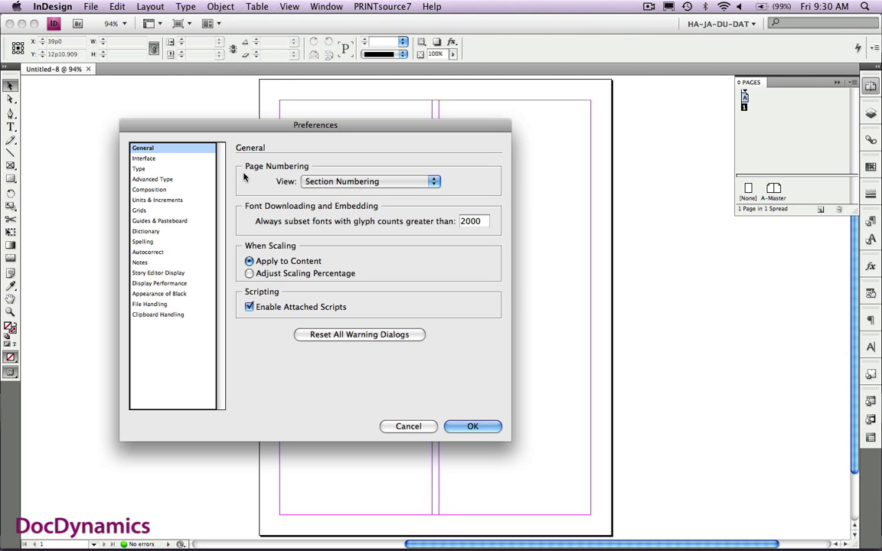
left_click(173, 170)
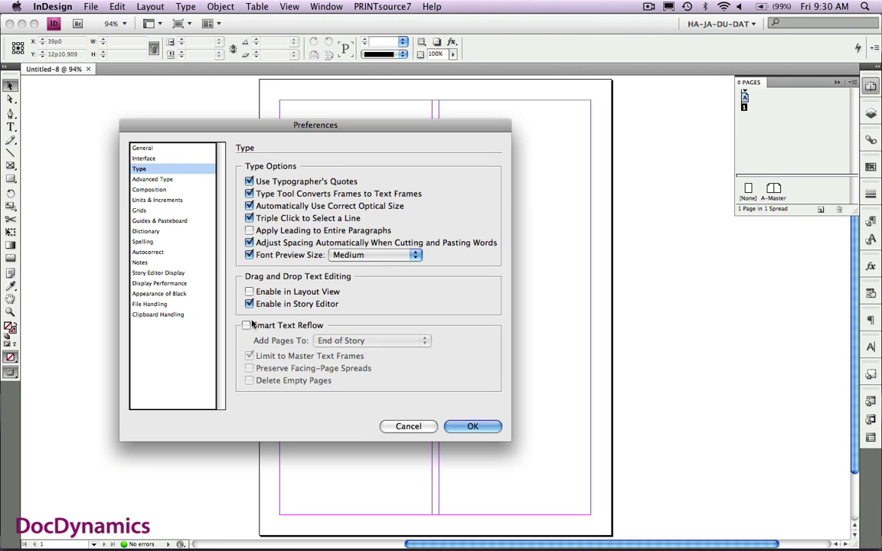
left_click(246, 326)
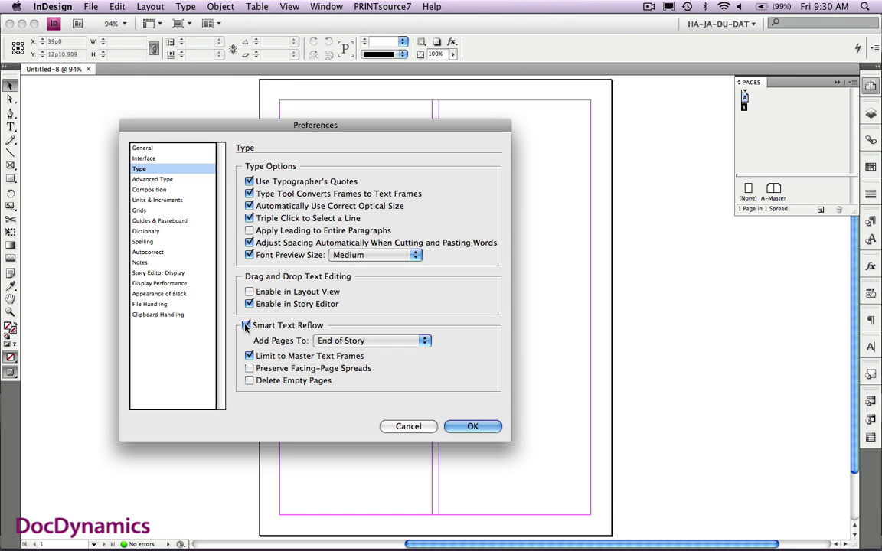
left_click(249, 381)
Step: Apply the preferences, then change Layer 1's colour to Brick Red in Layer Options
left_click(472, 426)
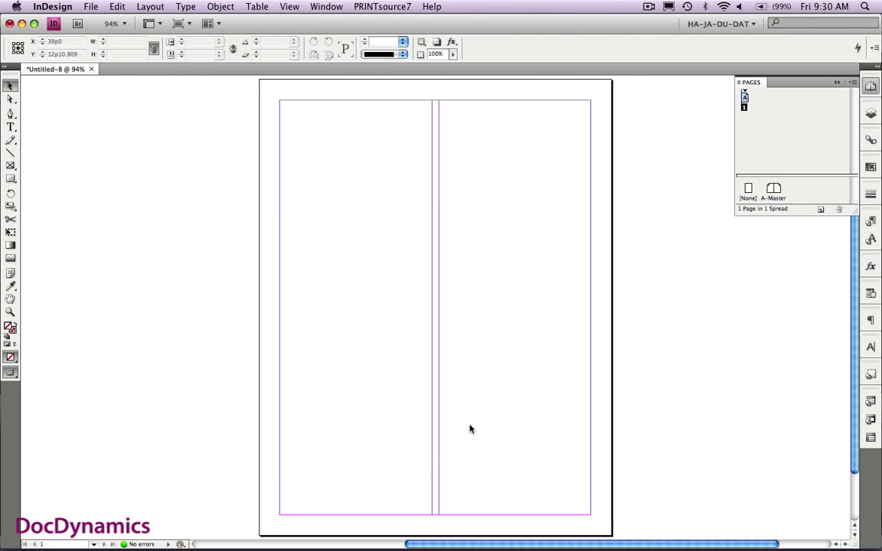
key("F7")
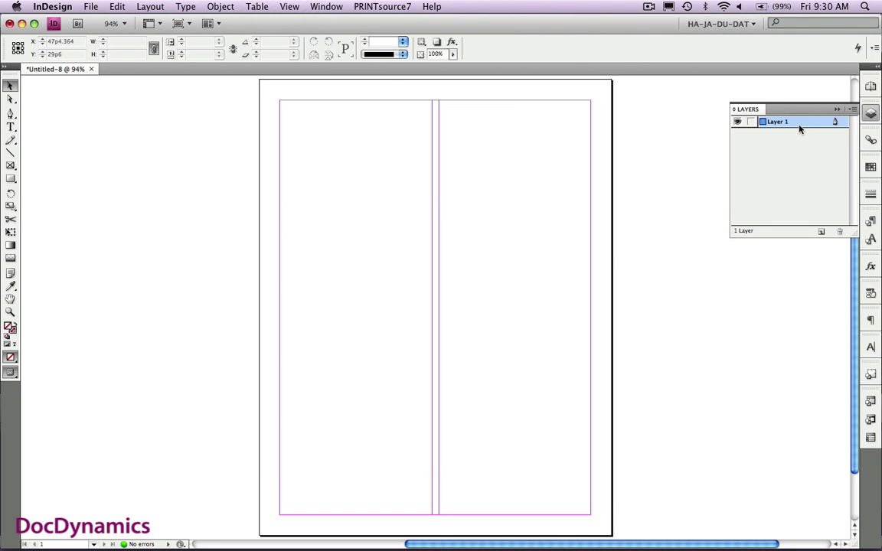
double_click(800, 127)
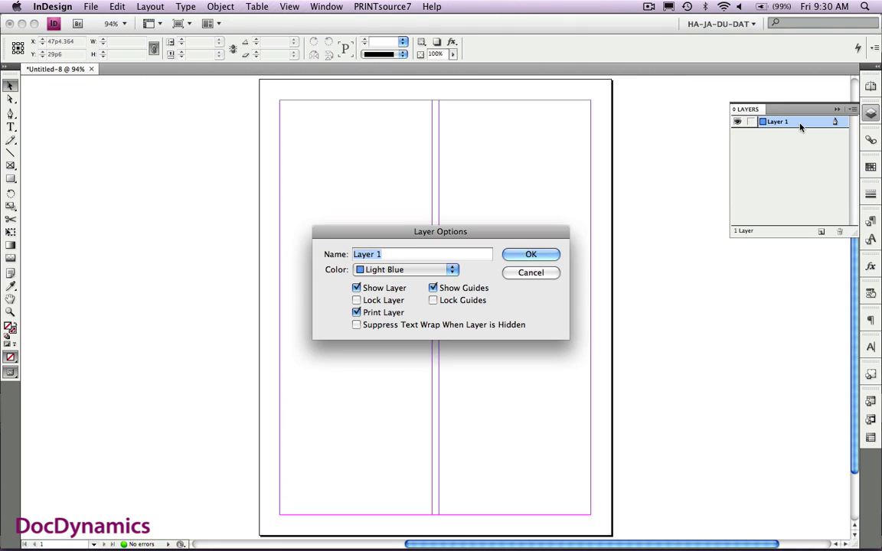
left_click(452, 270)
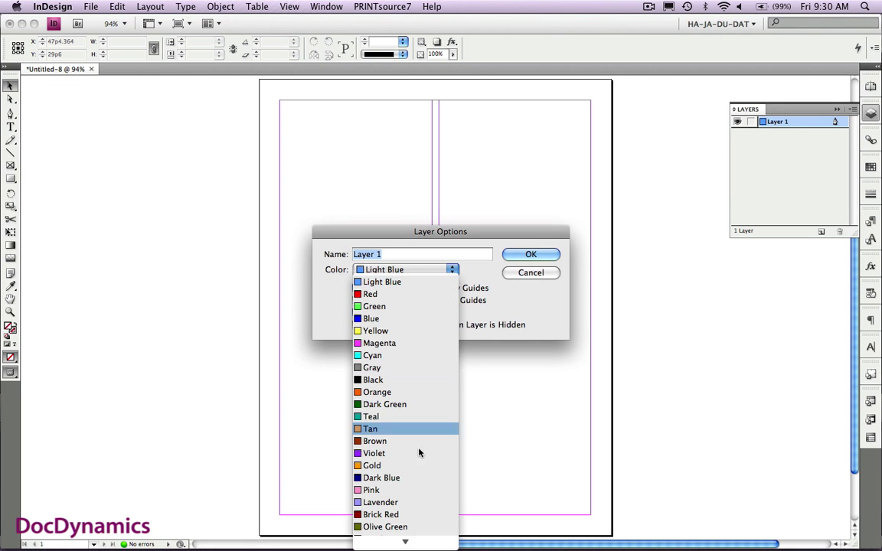
left_click(380, 515)
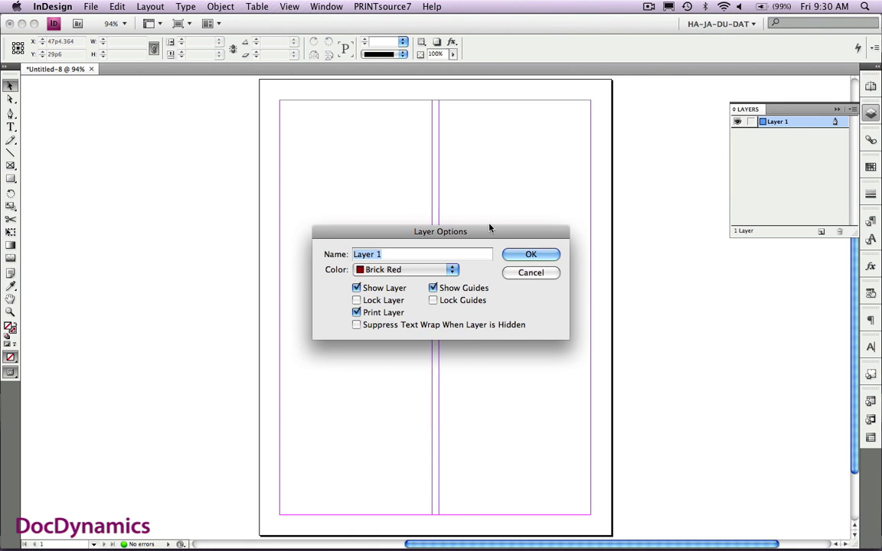
left_click(528, 255)
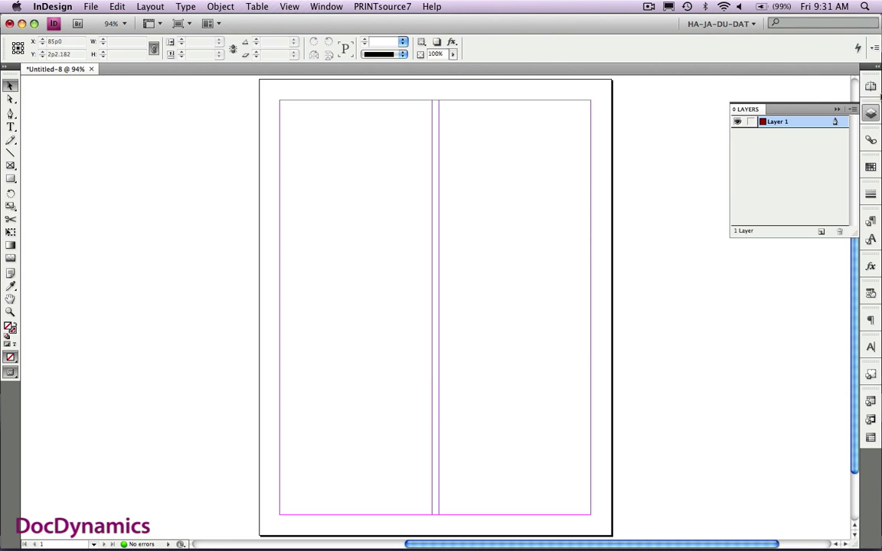
Step: Show text threads for the A-Master text frame, then return to page 1
left_click(871, 86)
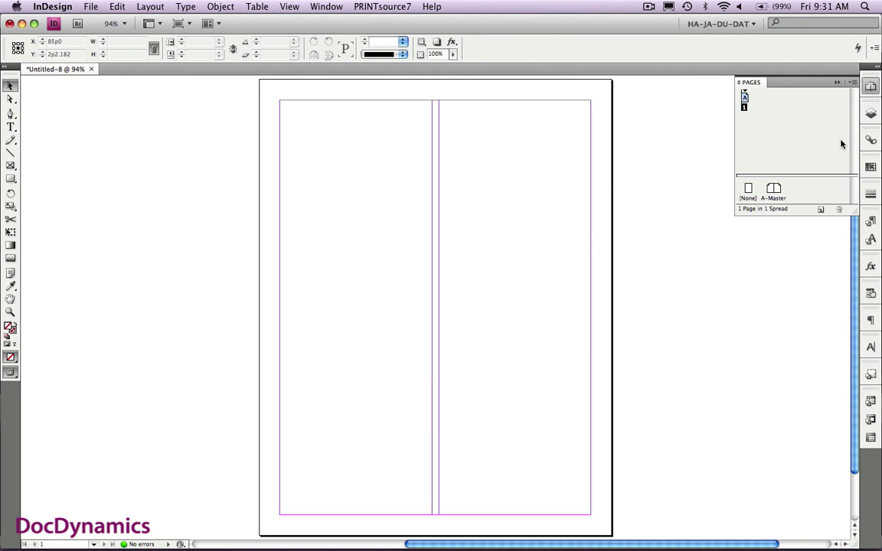
double_click(776, 198)
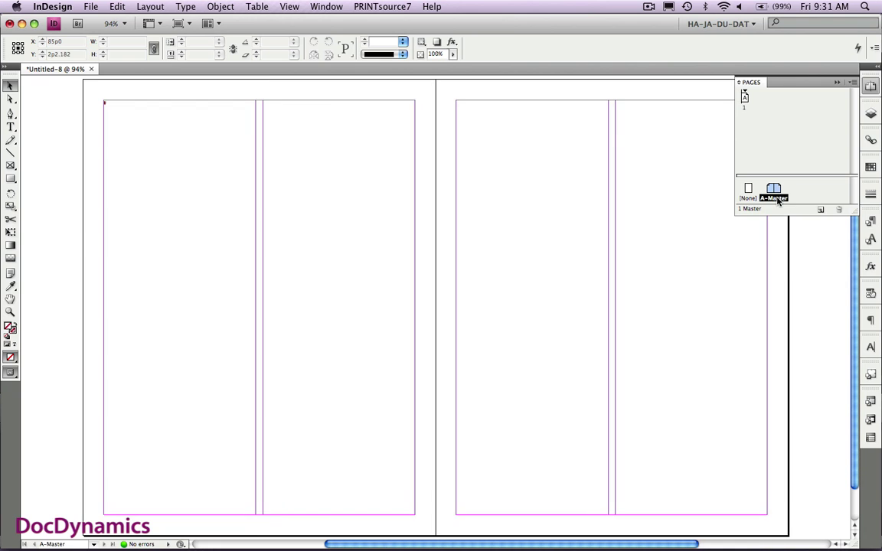
left_click(490, 174)
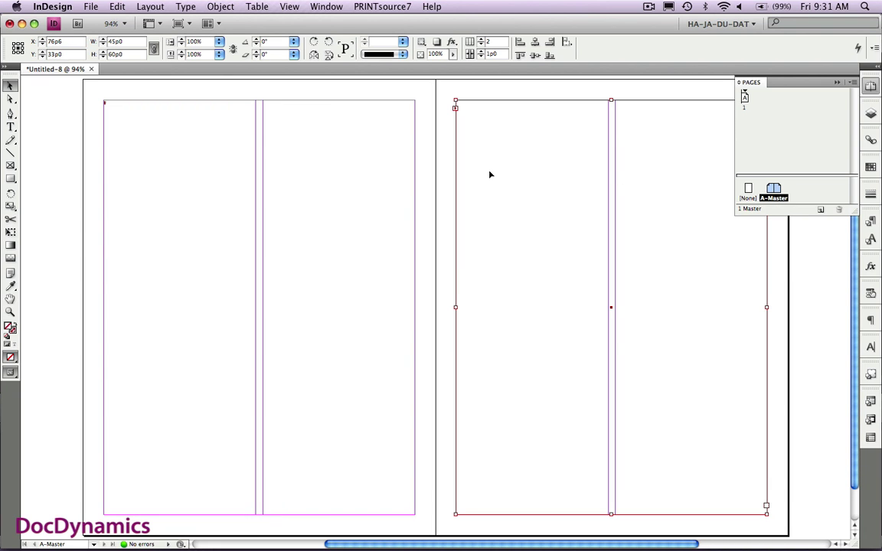
left_click(290, 7)
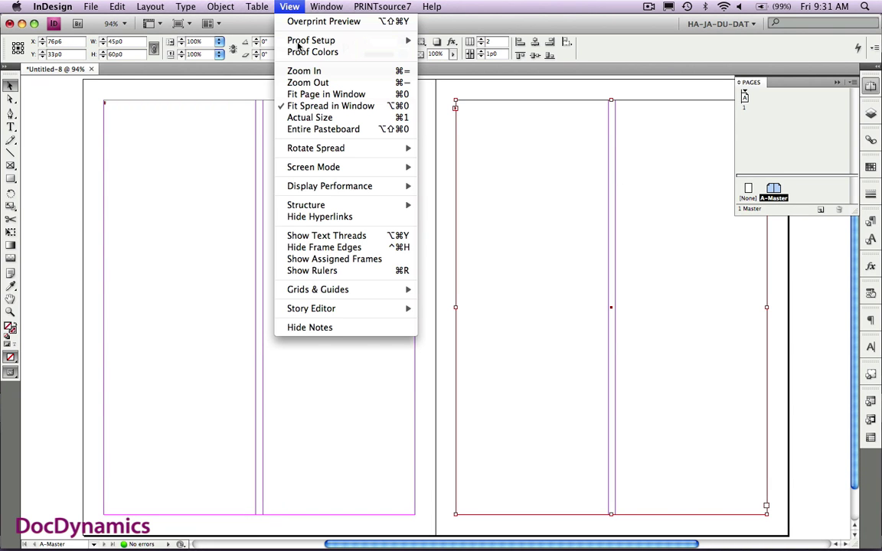
left_click(348, 237)
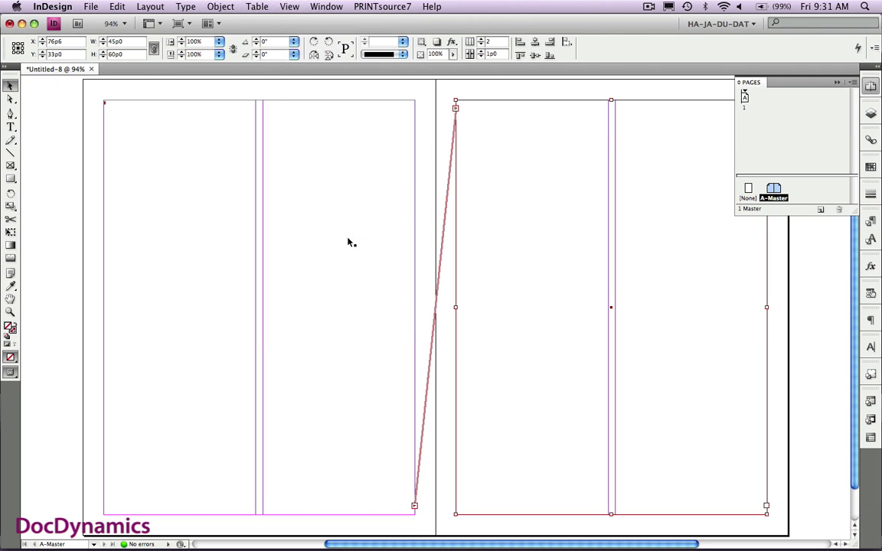
double_click(743, 98)
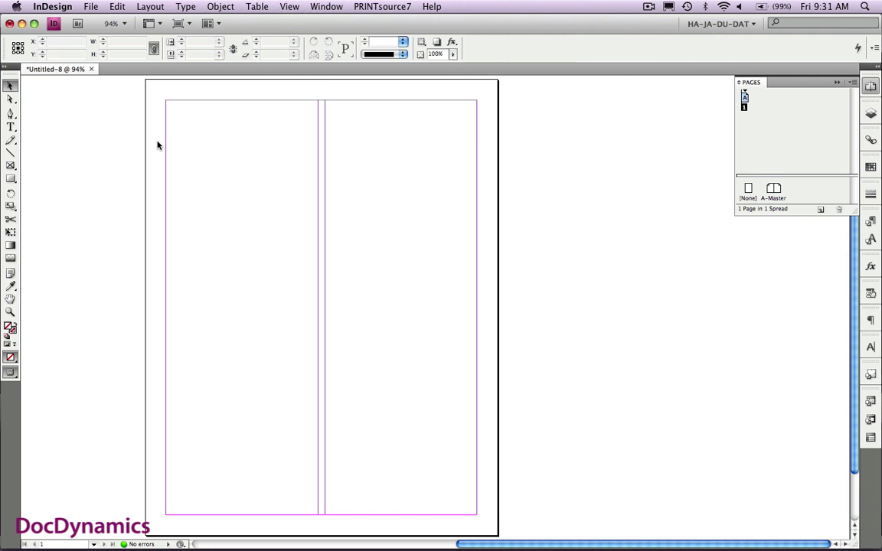
Step: Load LongDocumentWorkflow.txt for placing, accepting the default Text Import Options
key("super+d")
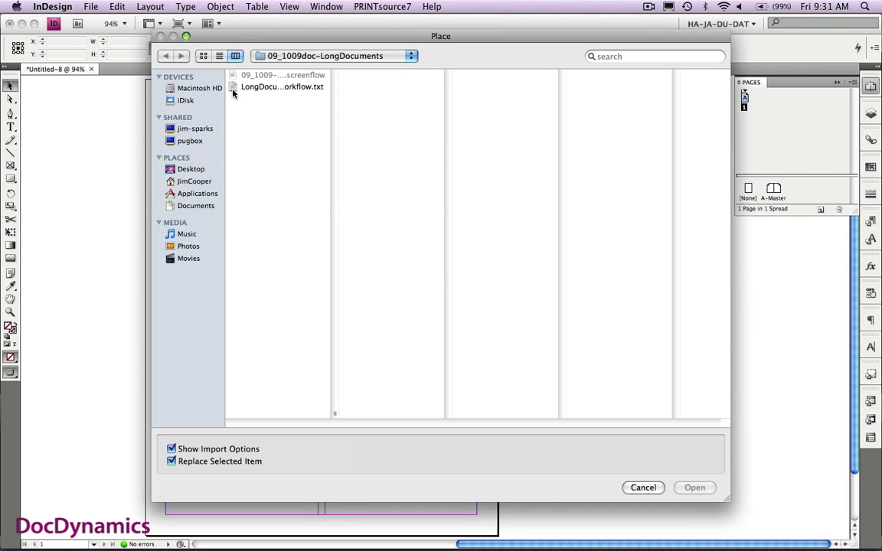
left_click(253, 86)
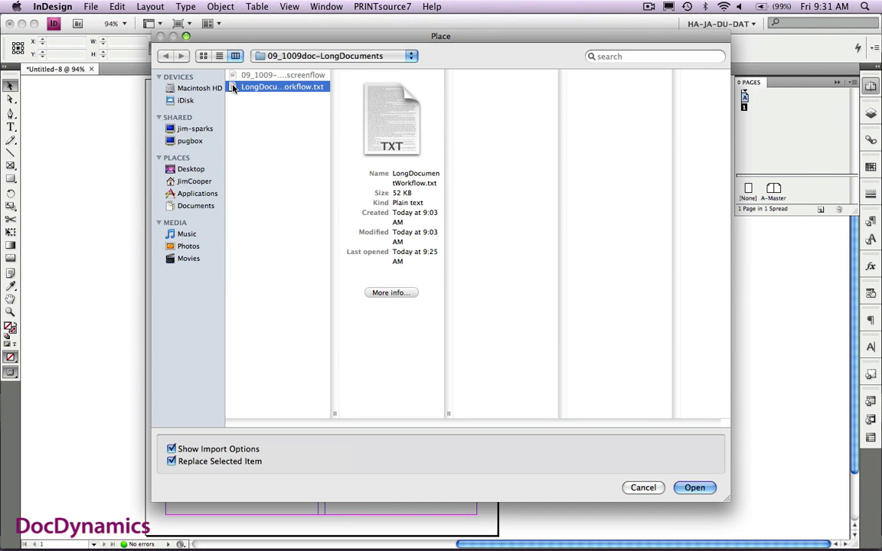
left_click(696, 489)
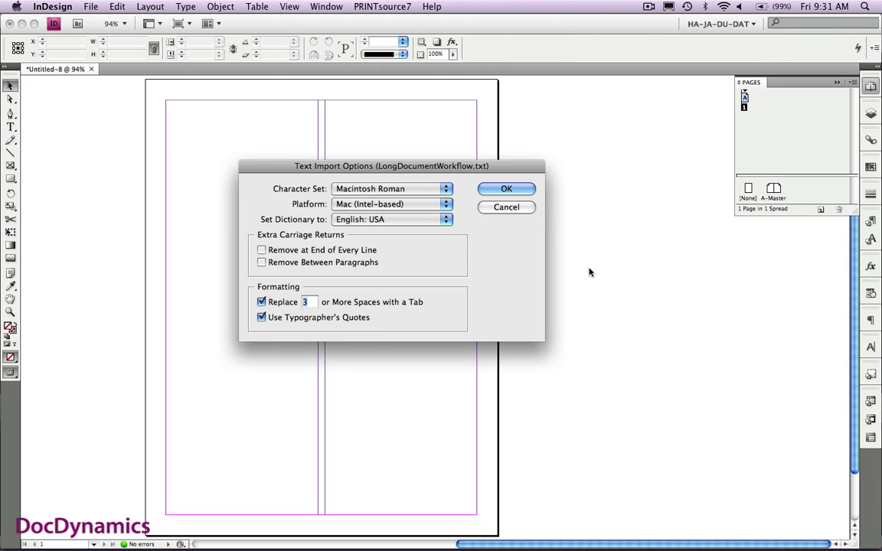
left_click(506, 189)
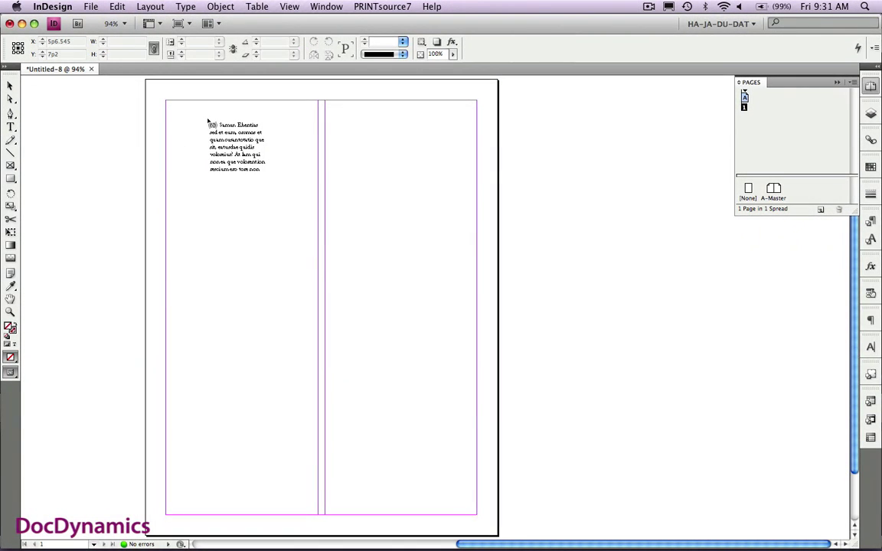
Step: Place the loaded text at the top of page 1's frame and view page 8
left_click(207, 121)
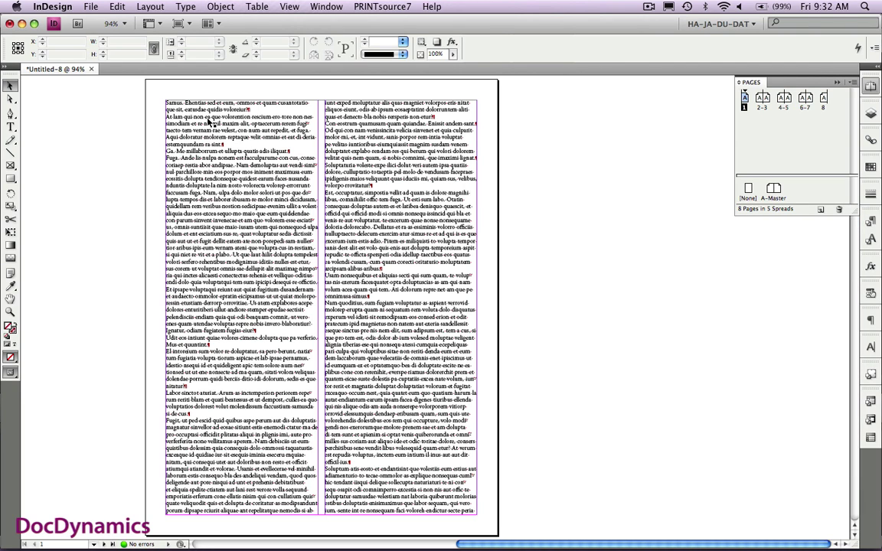
double_click(824, 100)
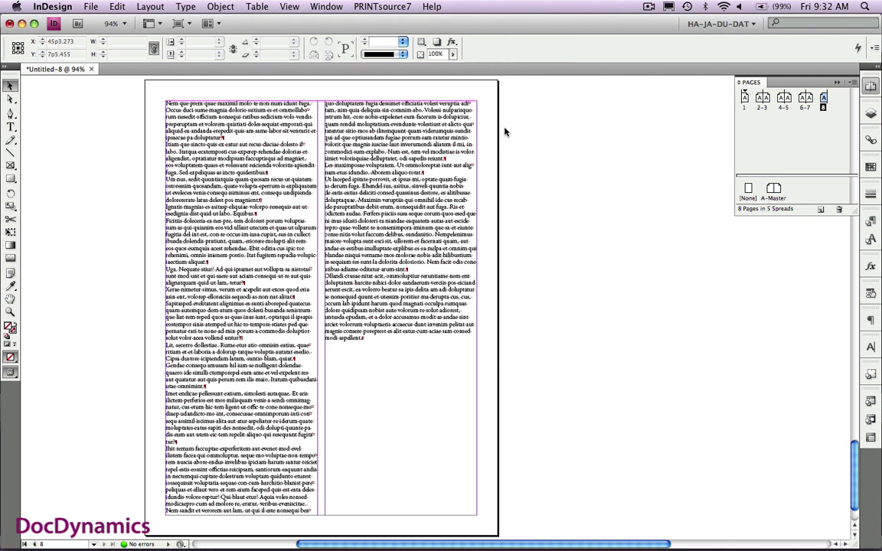
Step: On spread 6-7, delete the passage running from mid column 2 through column 3
double_click(803, 100)
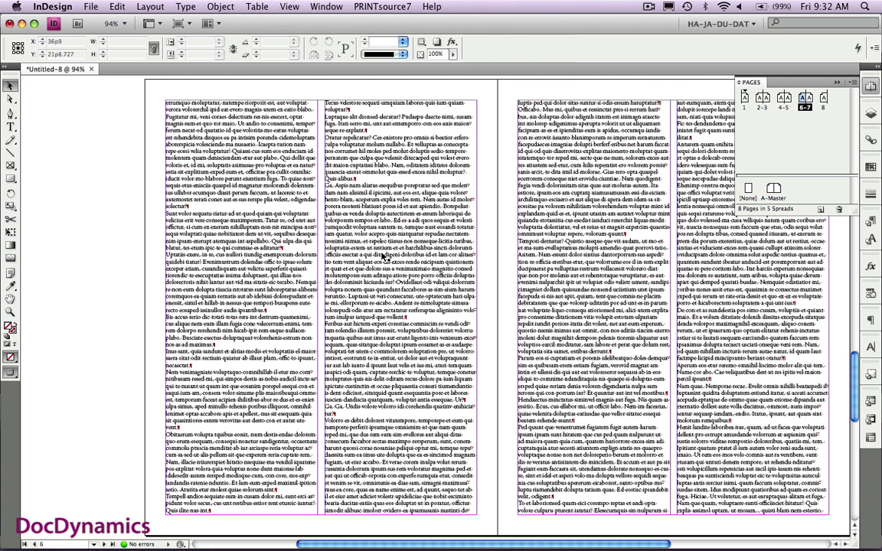
double_click(414, 252)
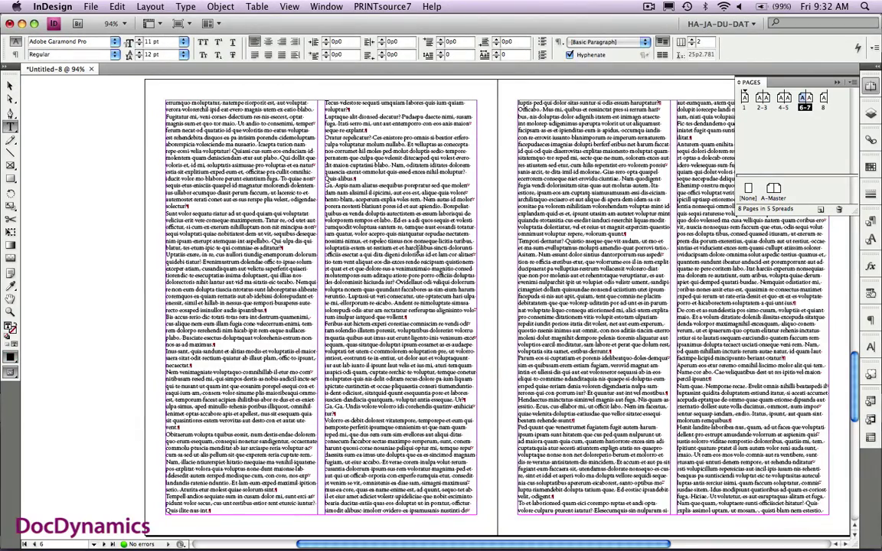
left_click_drag(413, 258, 723, 337)
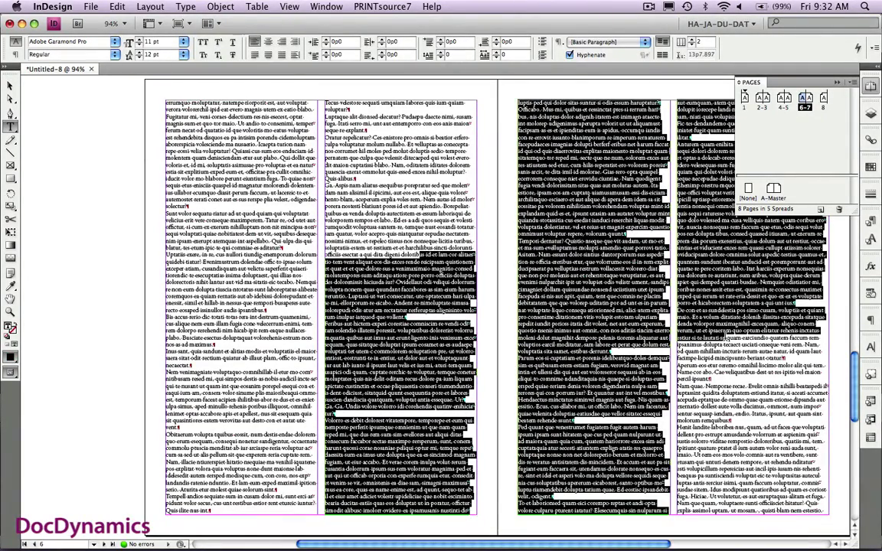
key("BackSpace")
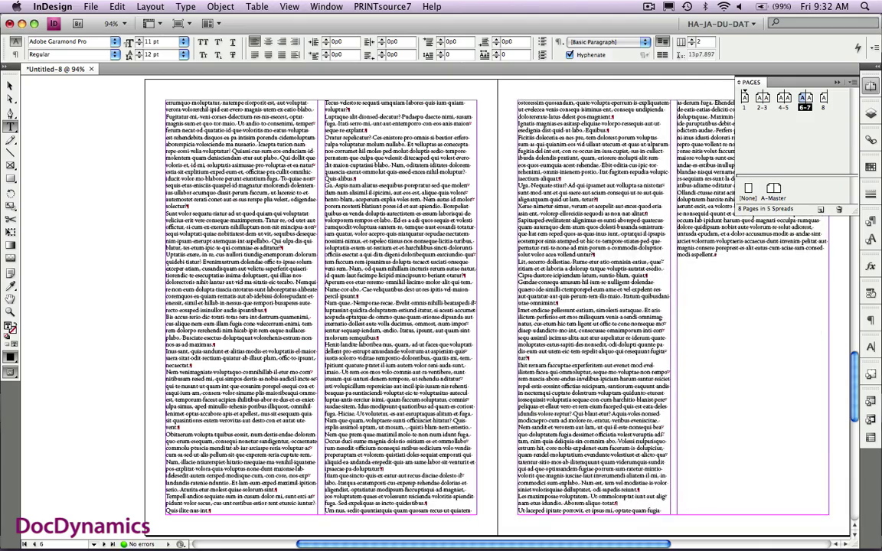
scroll(459, 306, "right", 2)
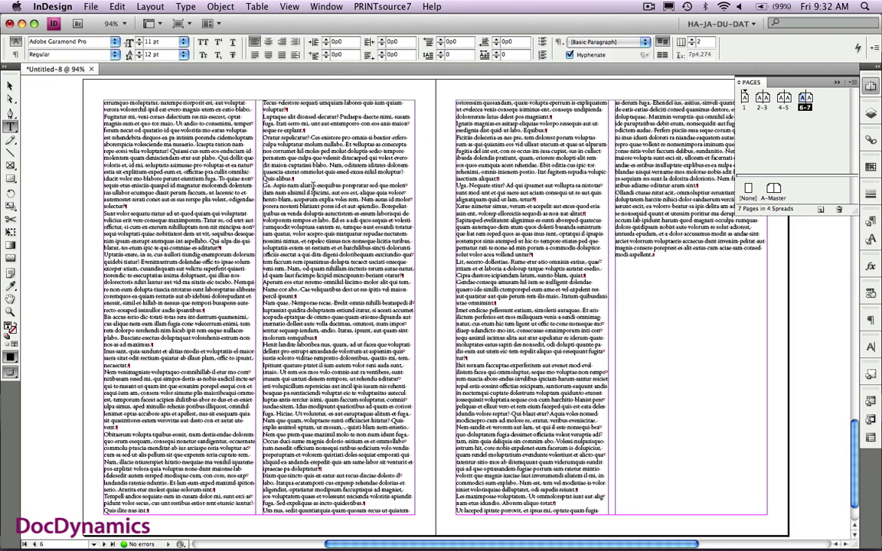
Step: Paste the copied passage into column 3, then jump to the last page
left_click_drag(317, 185, 510, 309)
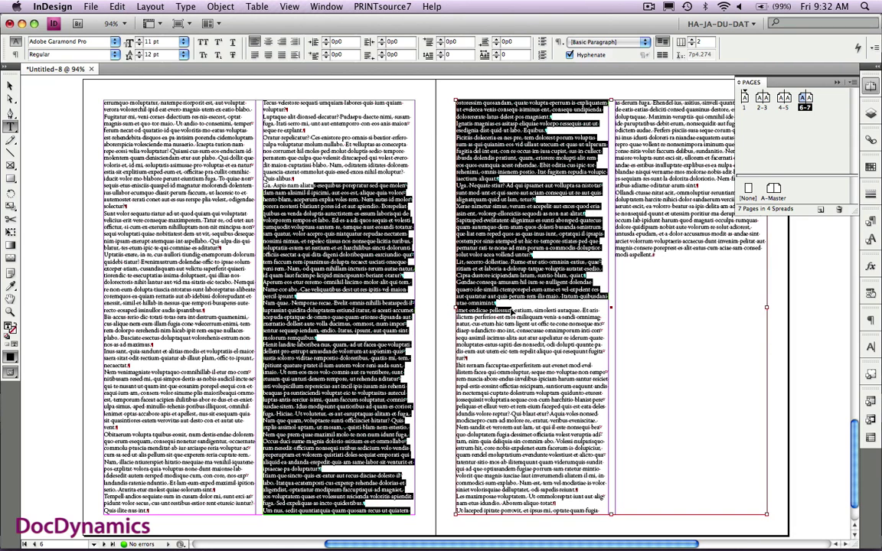
left_click(511, 309)
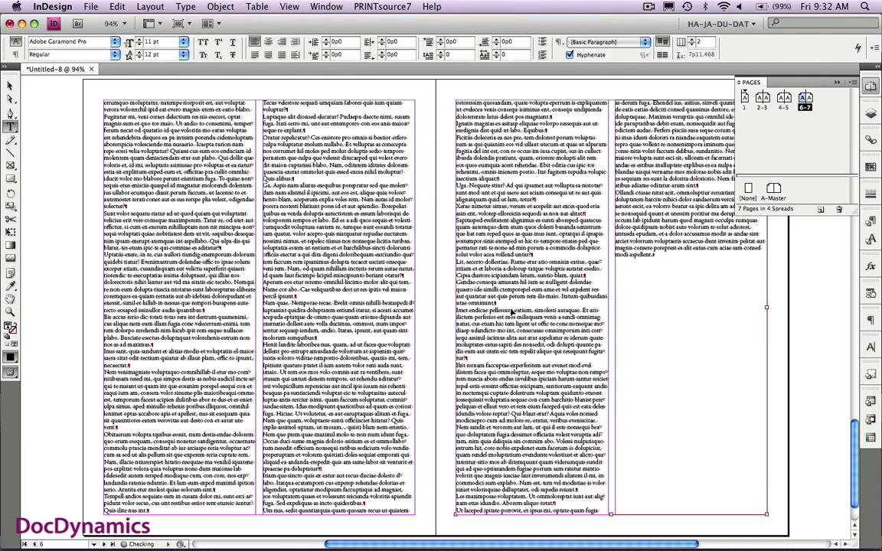
key("super+v")
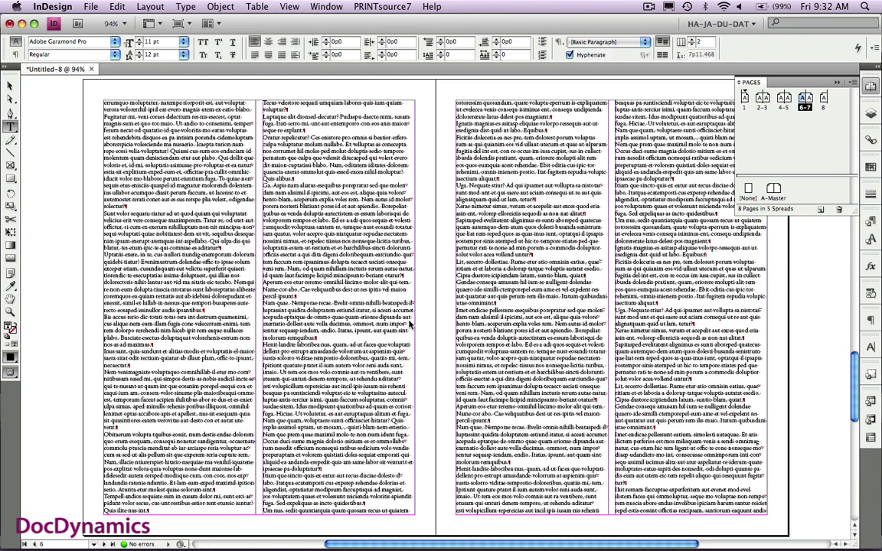
key("alt+Page_Down")
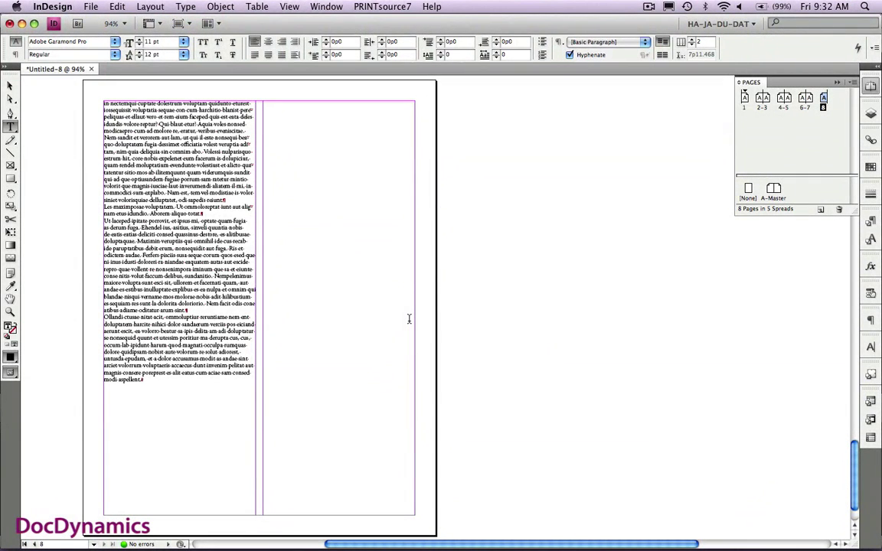
Step: Open the A-Master spread and select both its left and right text frames
double_click(774, 197)
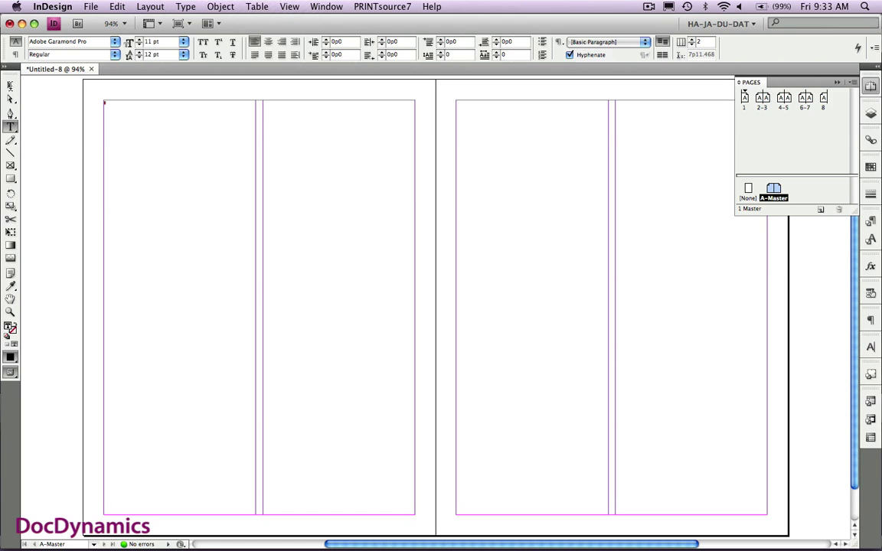
left_click(10, 86)
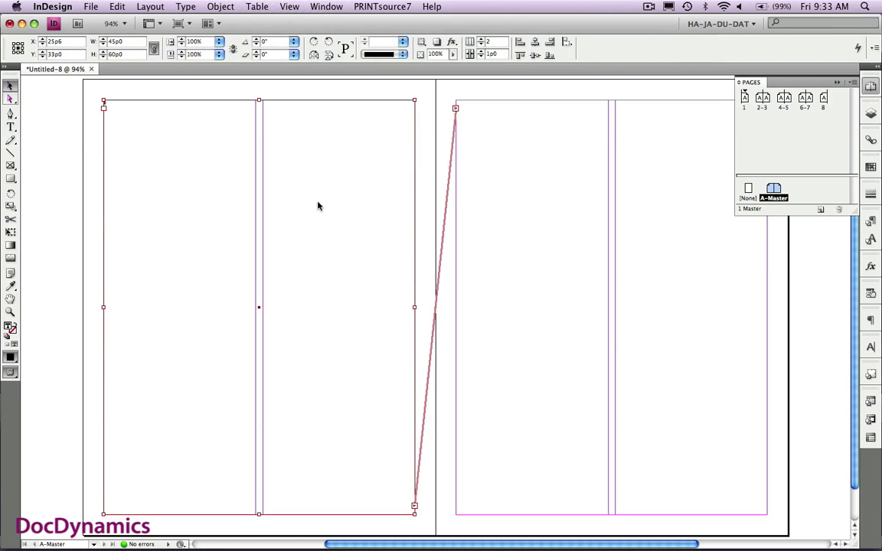
left_click(494, 203, "shift")
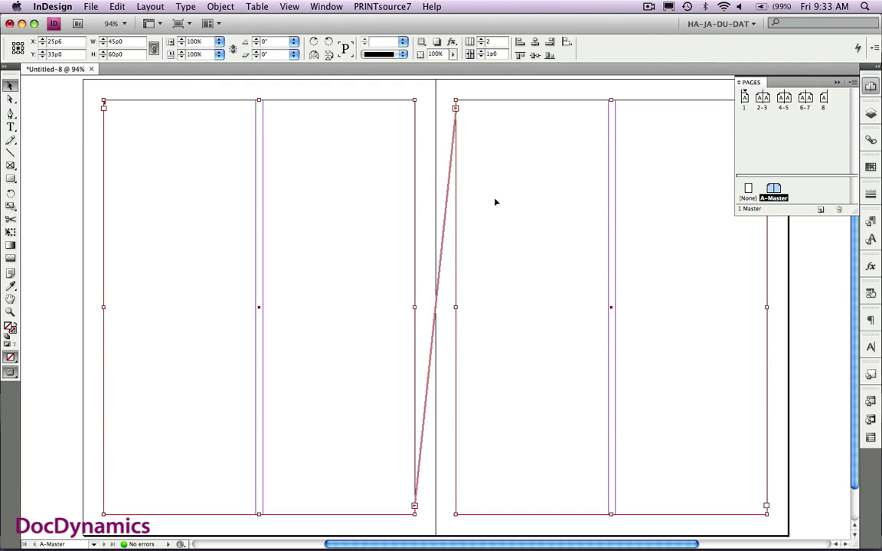
Step: Set the master frames' column gutter to 2p0 in Text Frame Options, with Preview on
key("super+b")
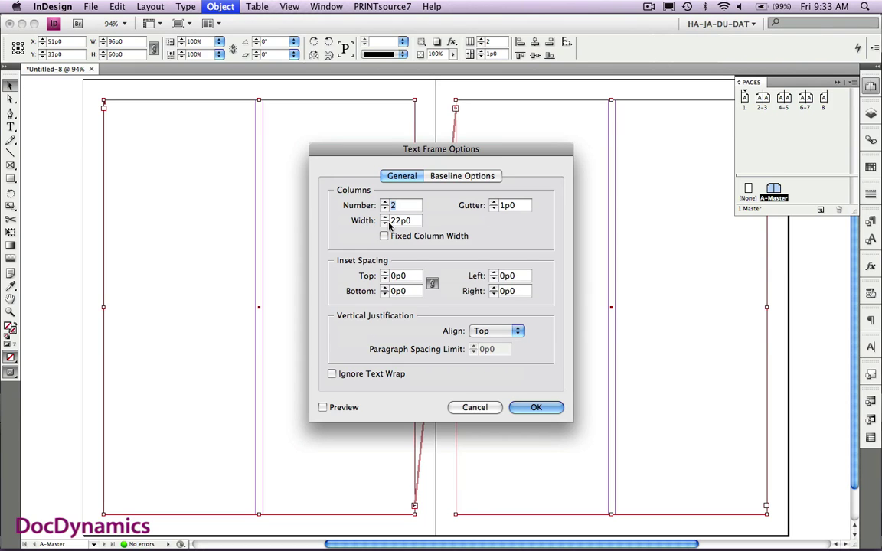
left_click(496, 205)
type("2")
left_click(322, 407)
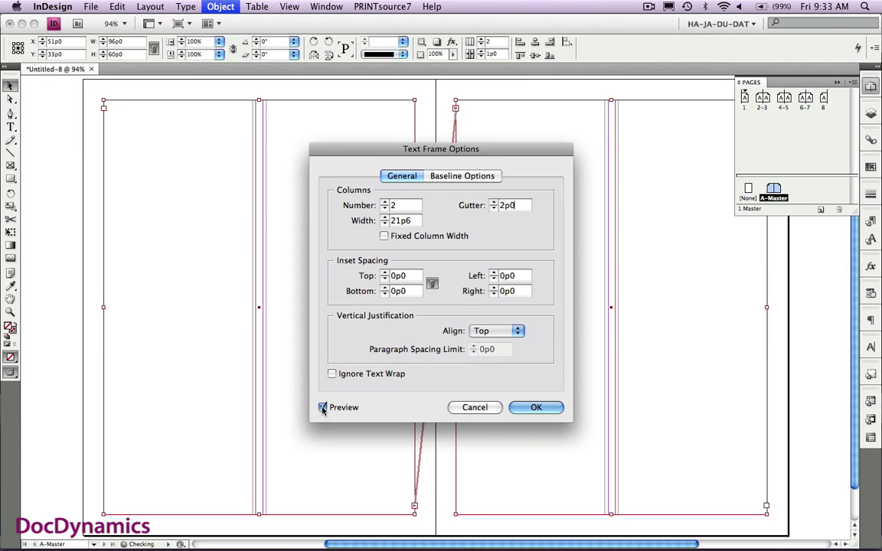
left_click(535, 407)
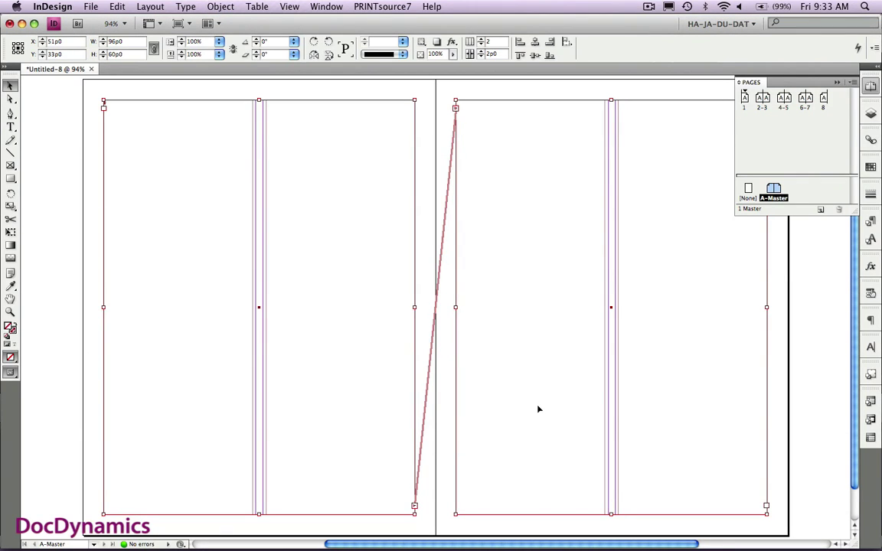
Step: Change the master pages' Margins and Columns setting to a single column
left_click(150, 6)
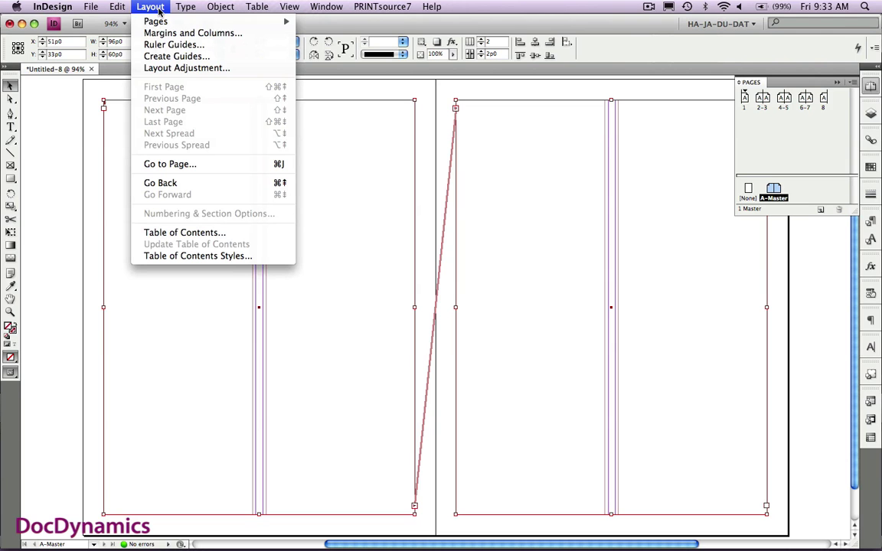
left_click(146, 33)
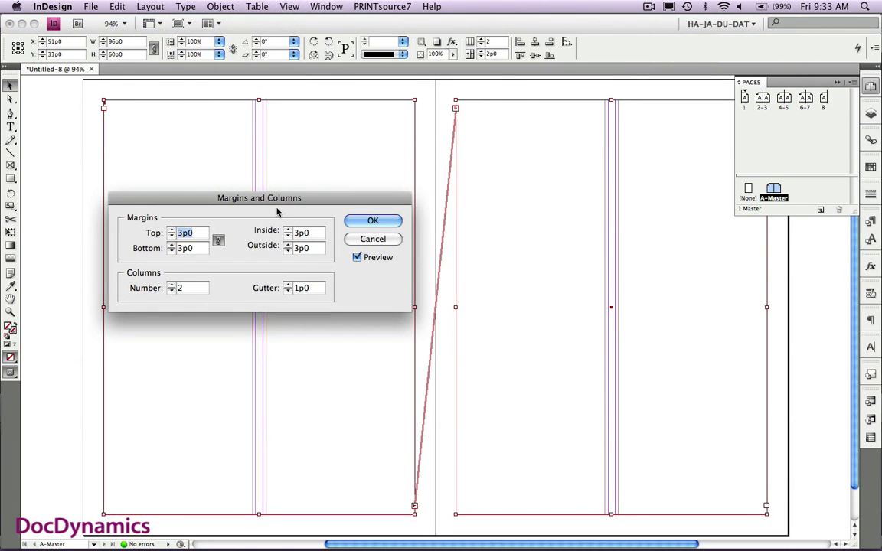
left_click(171, 291)
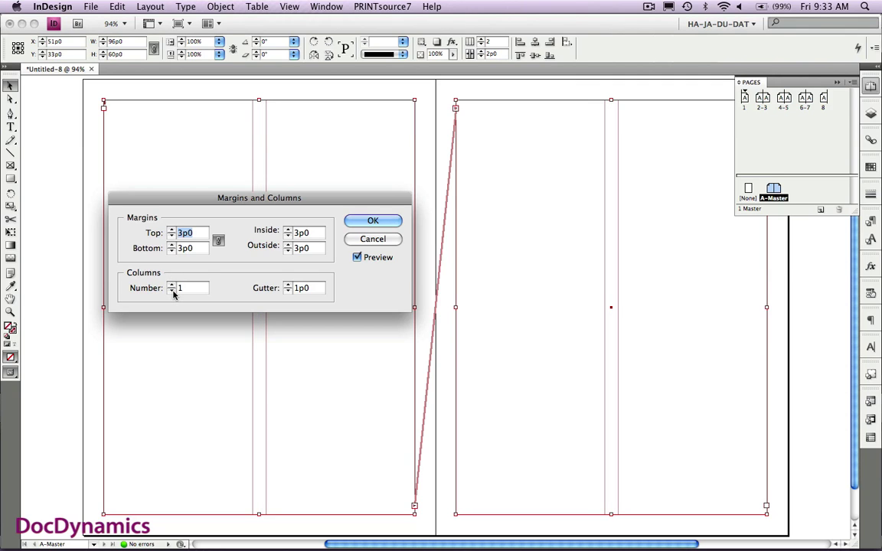
left_click(372, 221)
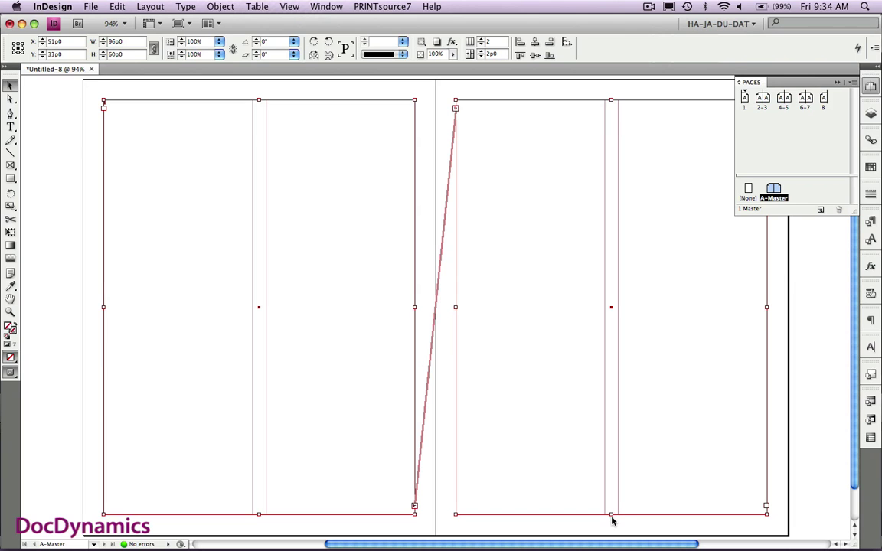
Step: Drag the right master text frame up to half height, check spreads 2–3 and 10–11, then reselect A-Master
left_click_drag(611, 514, 603, 309)
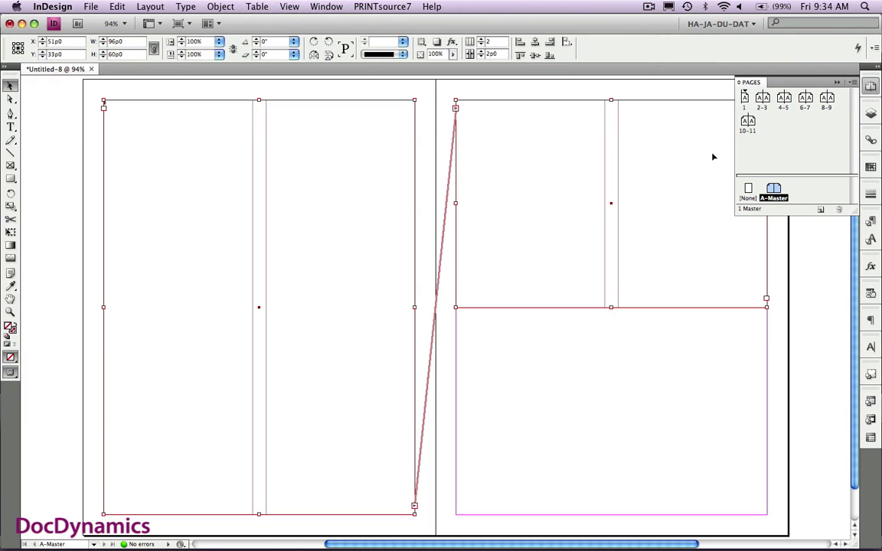
double_click(763, 110)
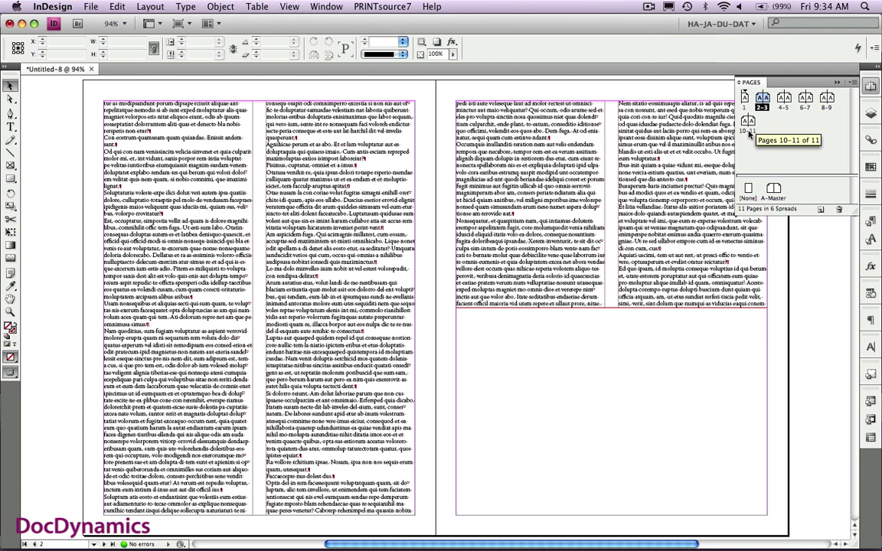
double_click(748, 122)
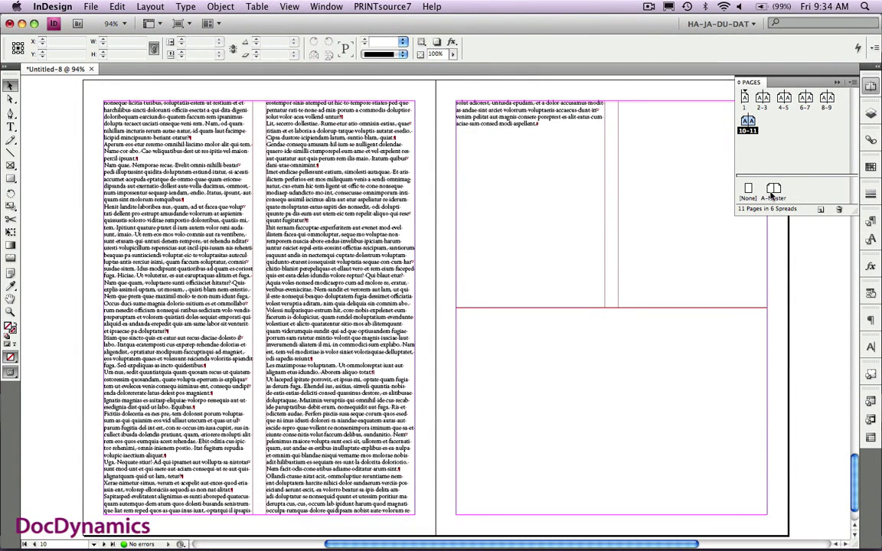
left_click(774, 197)
Step: Shorten the left master text frame to half height, then view new last page 14 and page 1
double_click(774, 192)
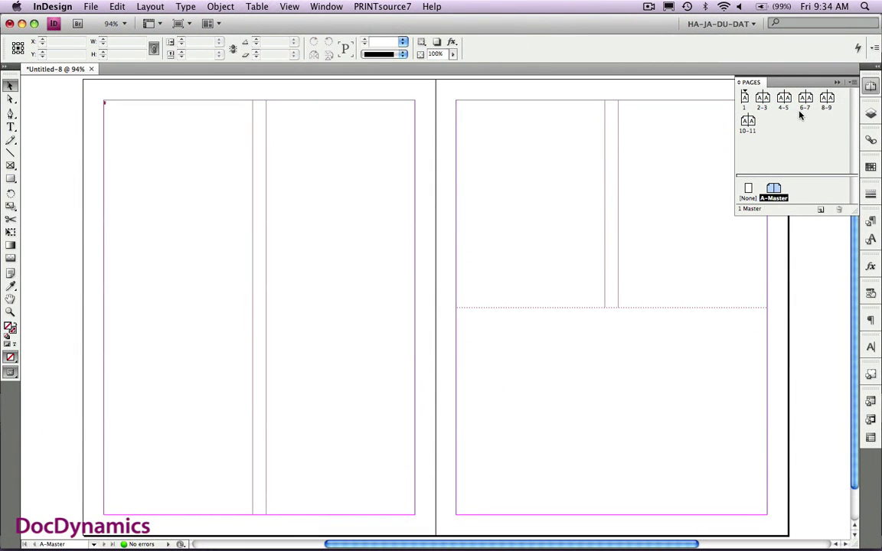
left_click(276, 382)
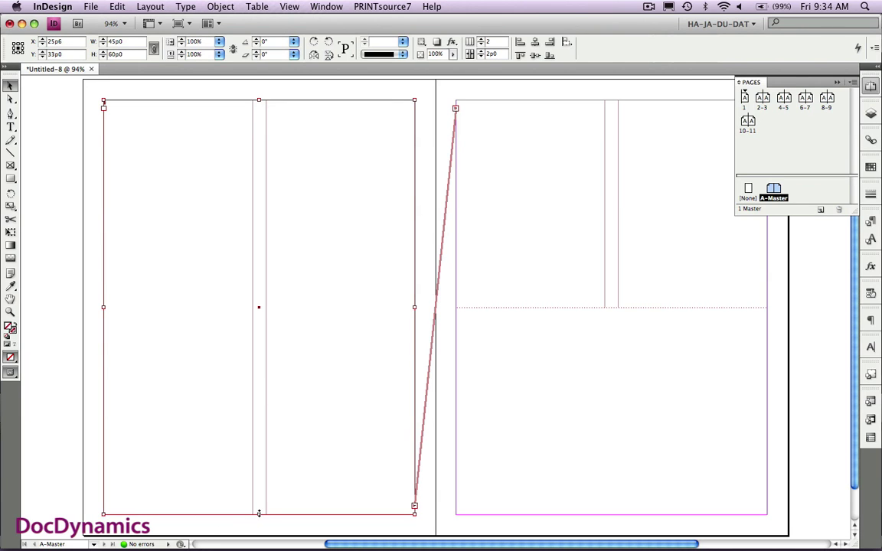
left_click_drag(259, 515, 252, 364)
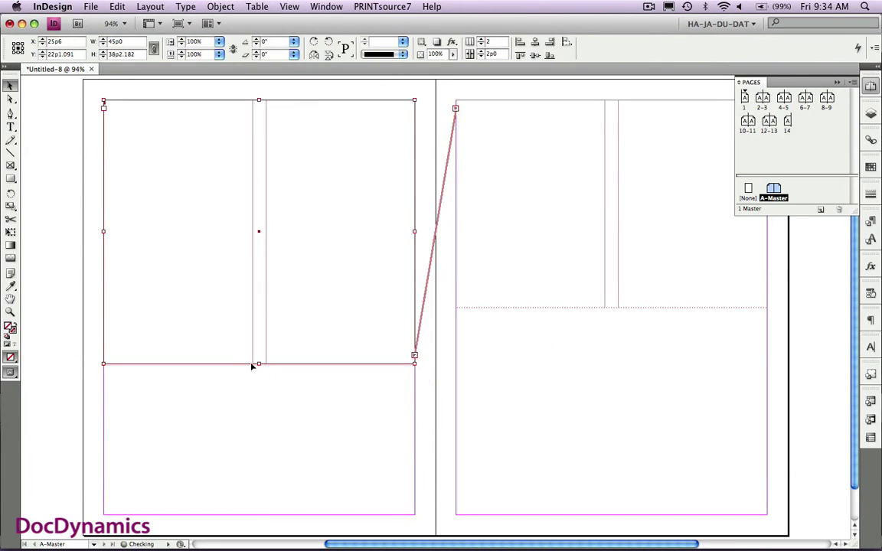
double_click(786, 122)
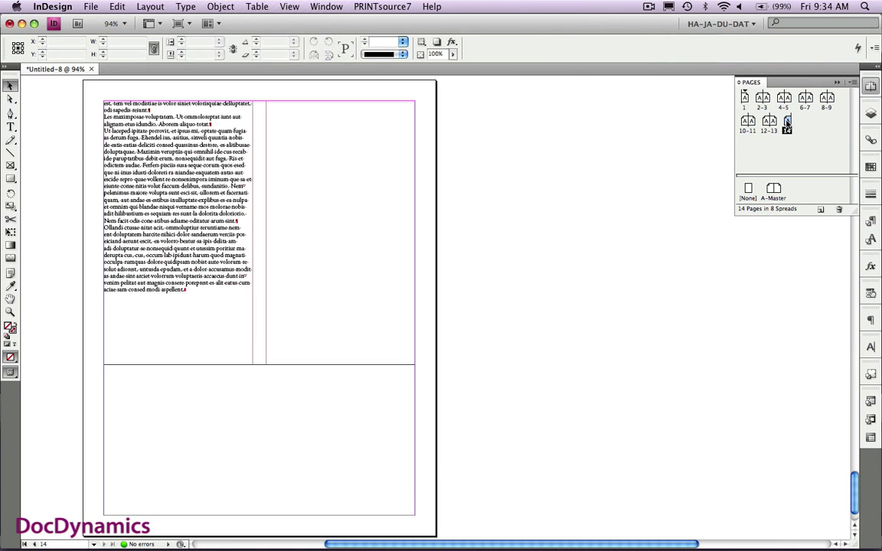
double_click(744, 97)
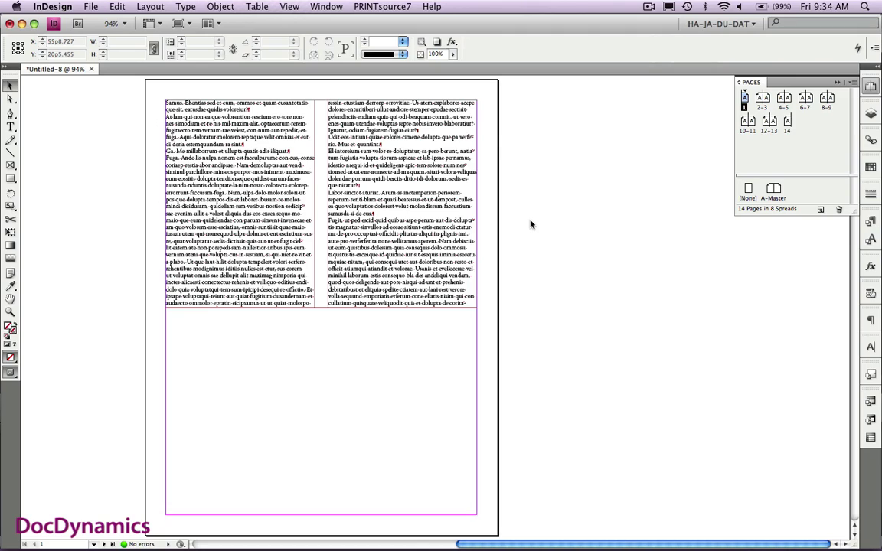
Step: Display the pages 2–3 spread to see text filling the top half of each frame
double_click(763, 101)
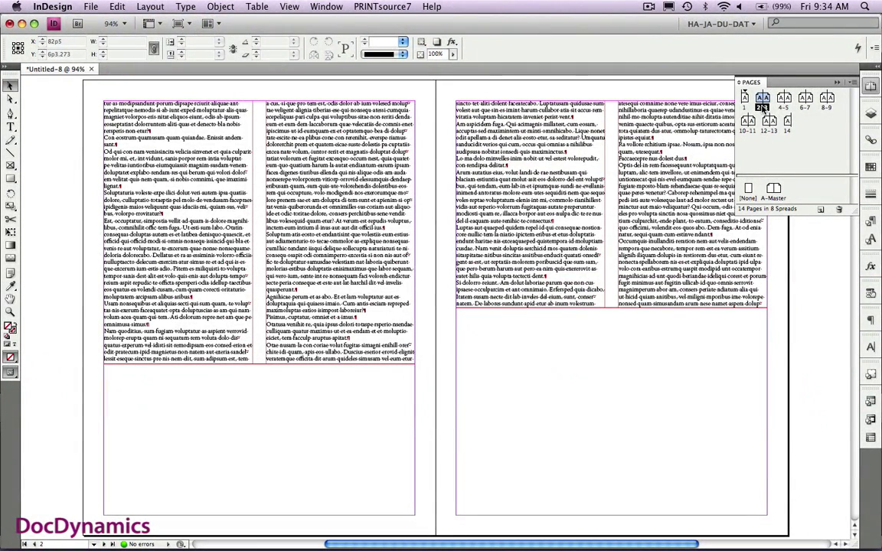